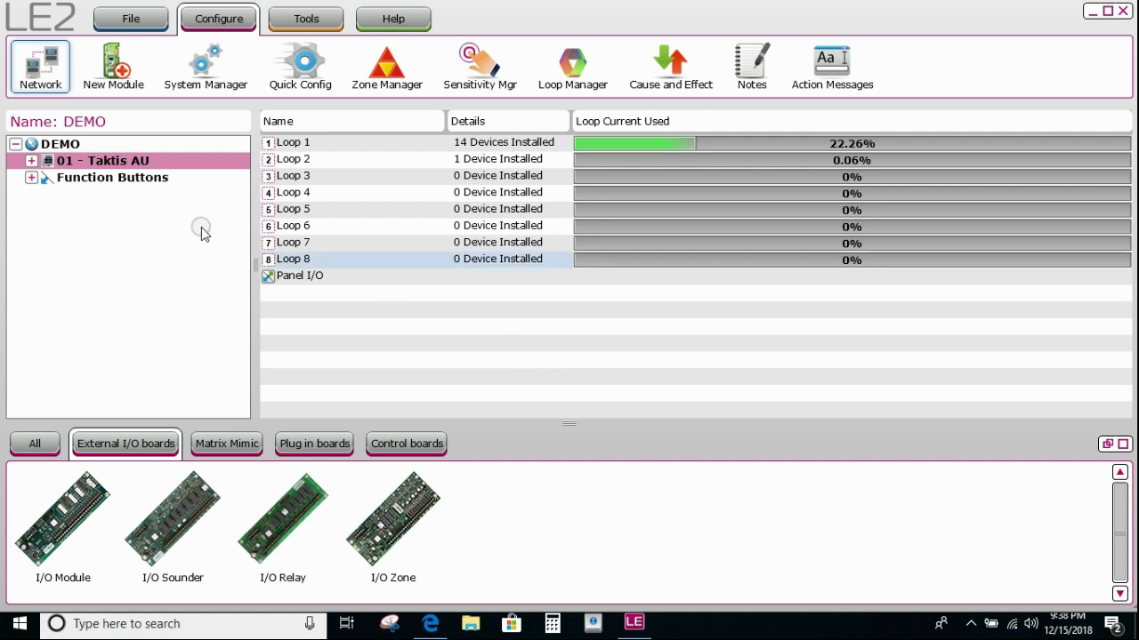
- Expand Taktis AU, Loop 2 and CHQ-PCM Plant to show output 05, Kitchen Roller Shutter output
click(30, 161)
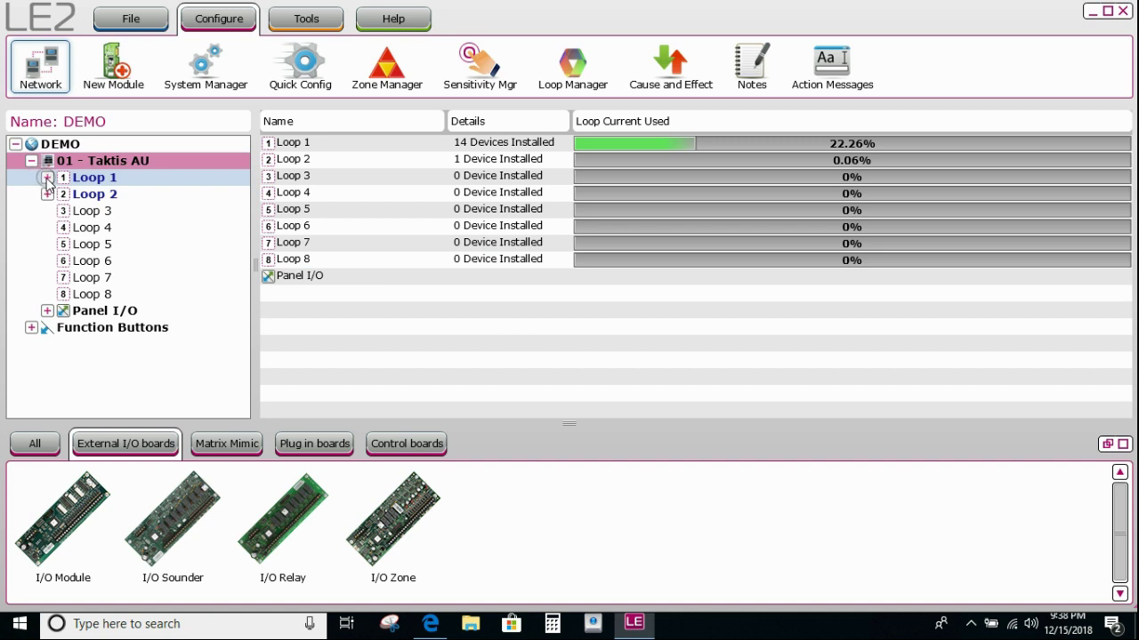
click(47, 194)
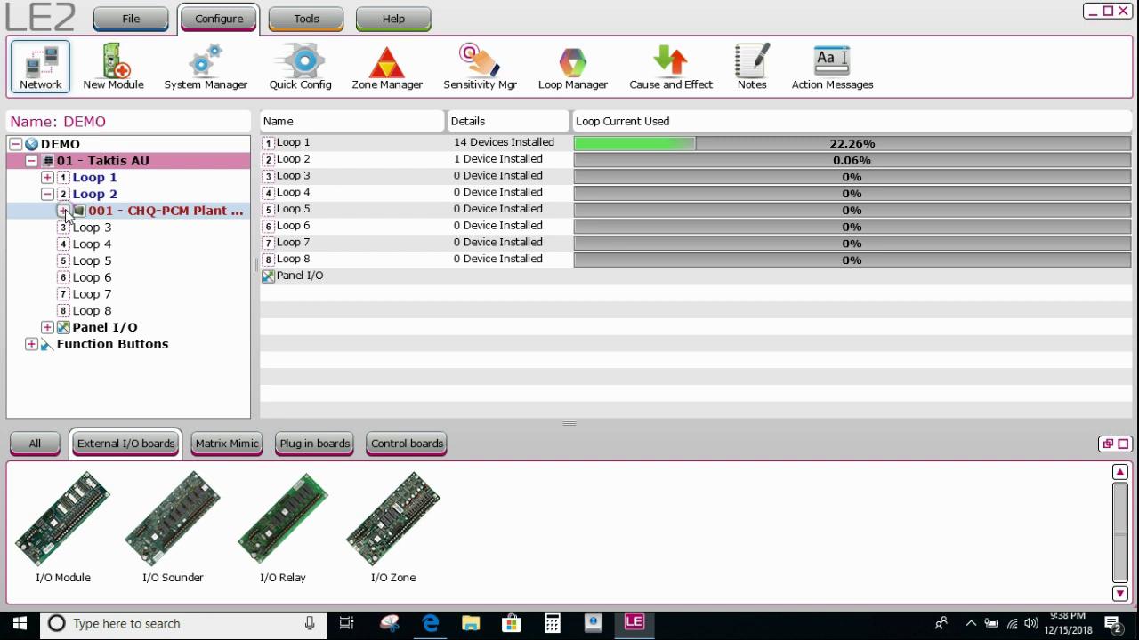
click(63, 211)
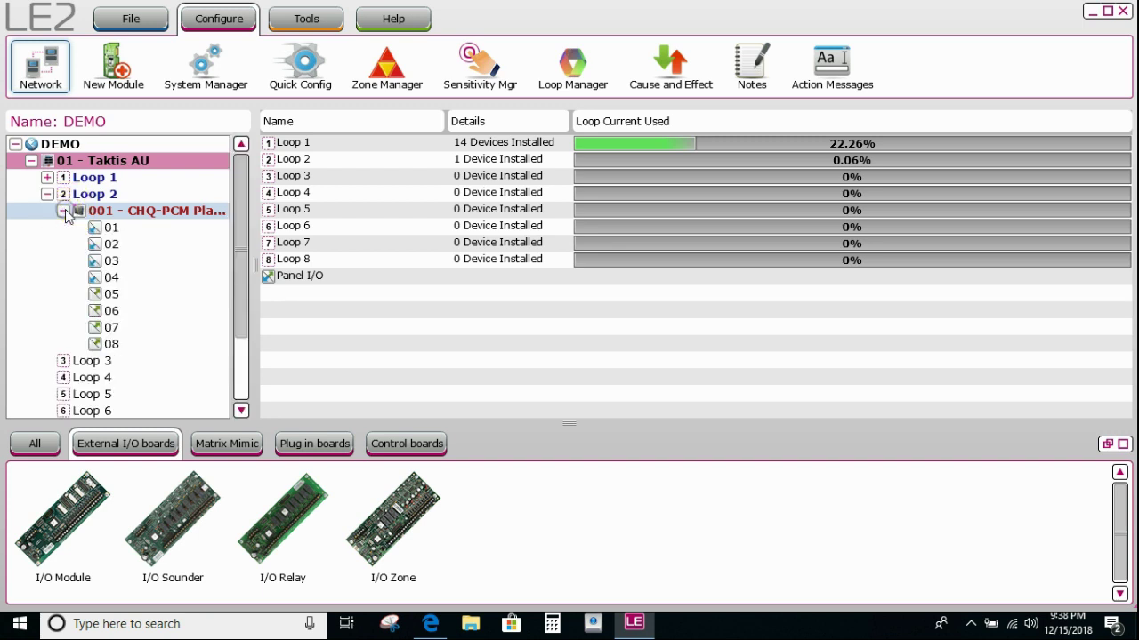
click(116, 294)
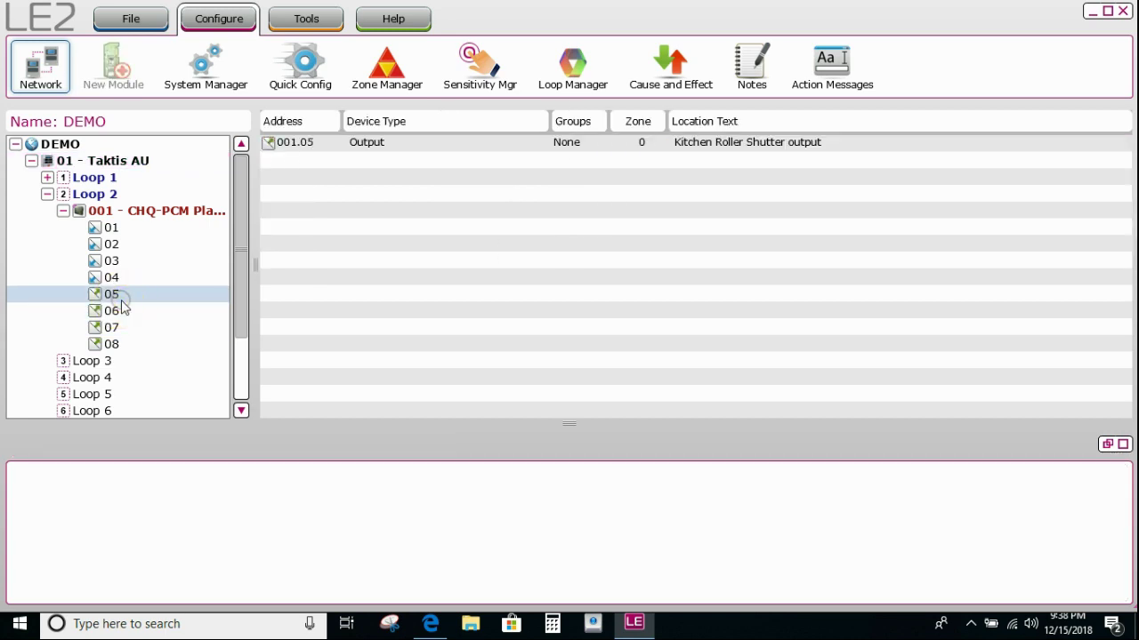
- Untick Def. Ring Mode (Fire) and Silenceable on output 001.05 and save it
double_click(121, 299)
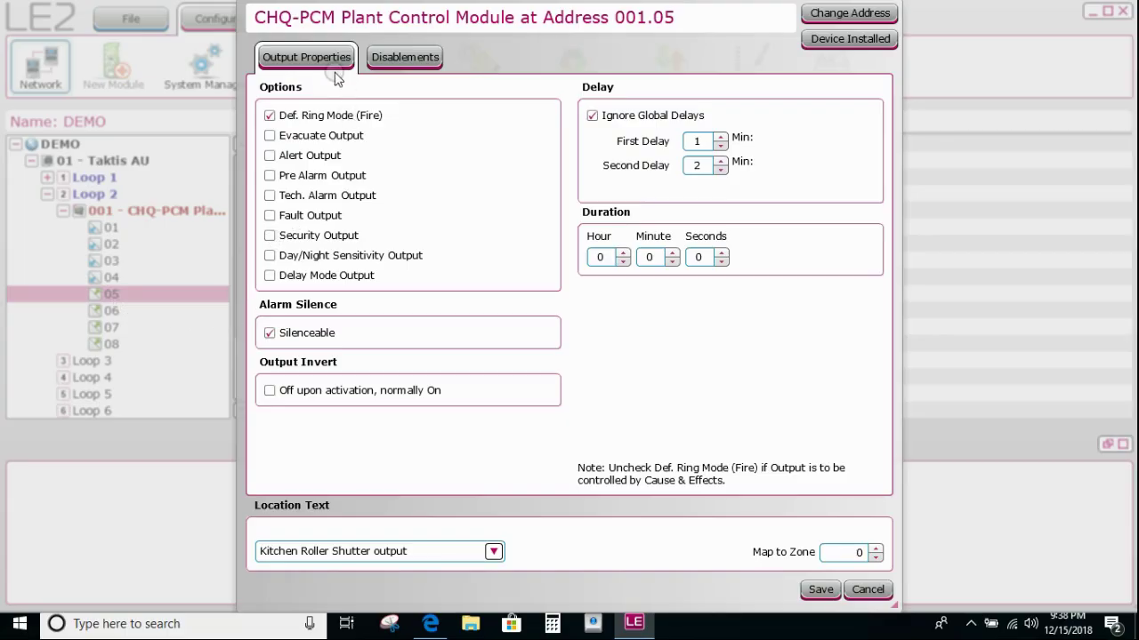
click(271, 116)
click(269, 334)
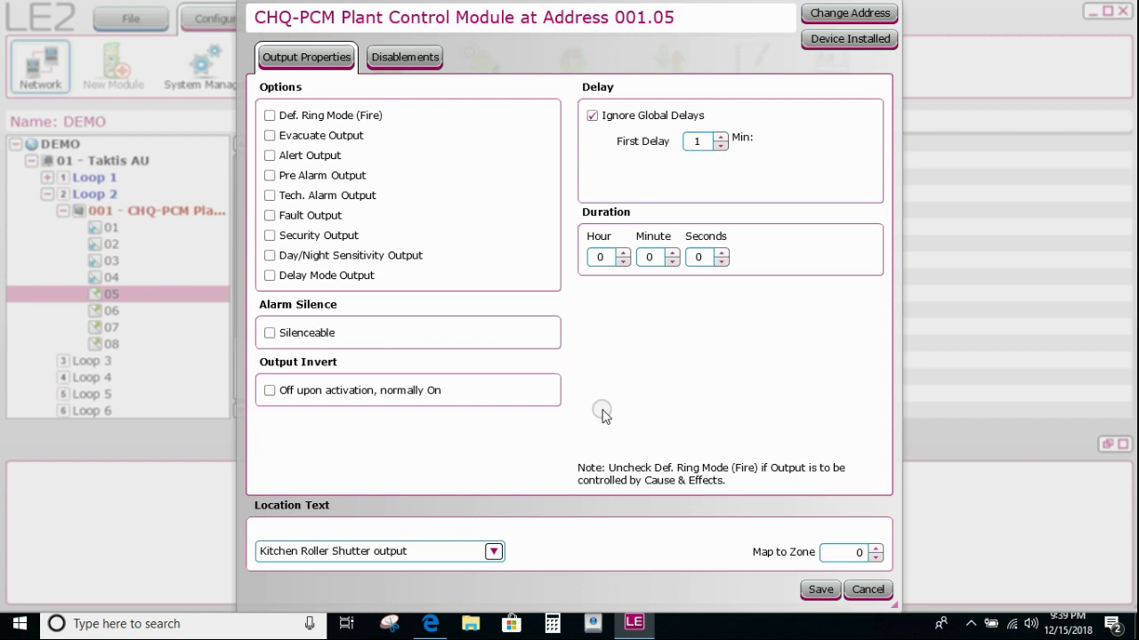
click(818, 590)
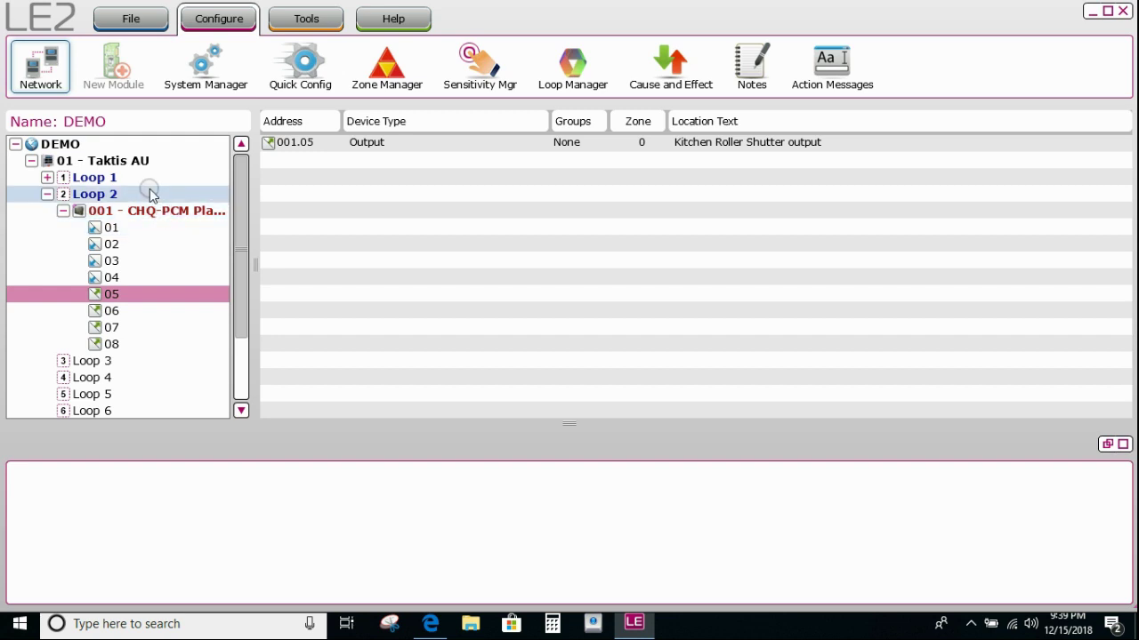
- Open the Loop 1 heat sensor 002.00 and enter its location as 'Kitchen Roller Shutter'
click(48, 178)
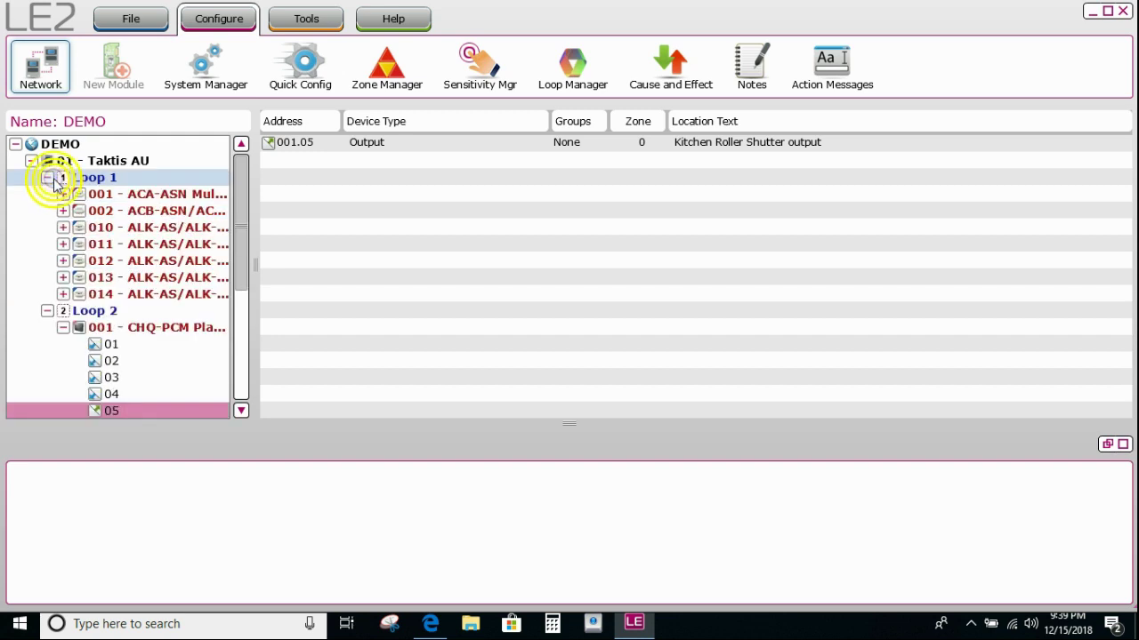
double_click(111, 211)
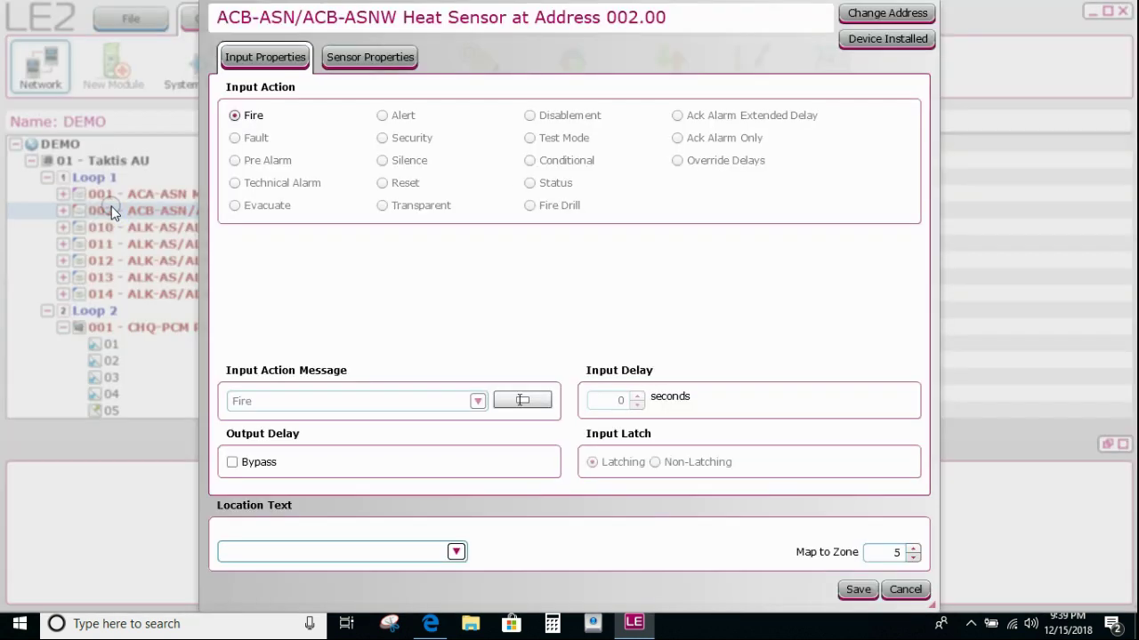
click(322, 550)
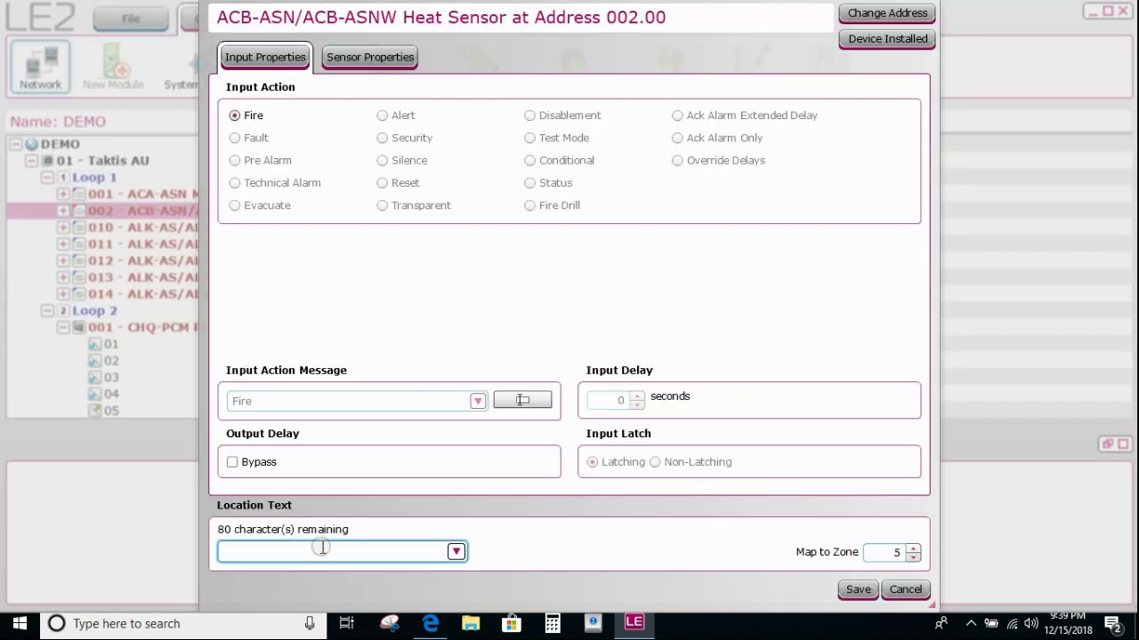
text(K)
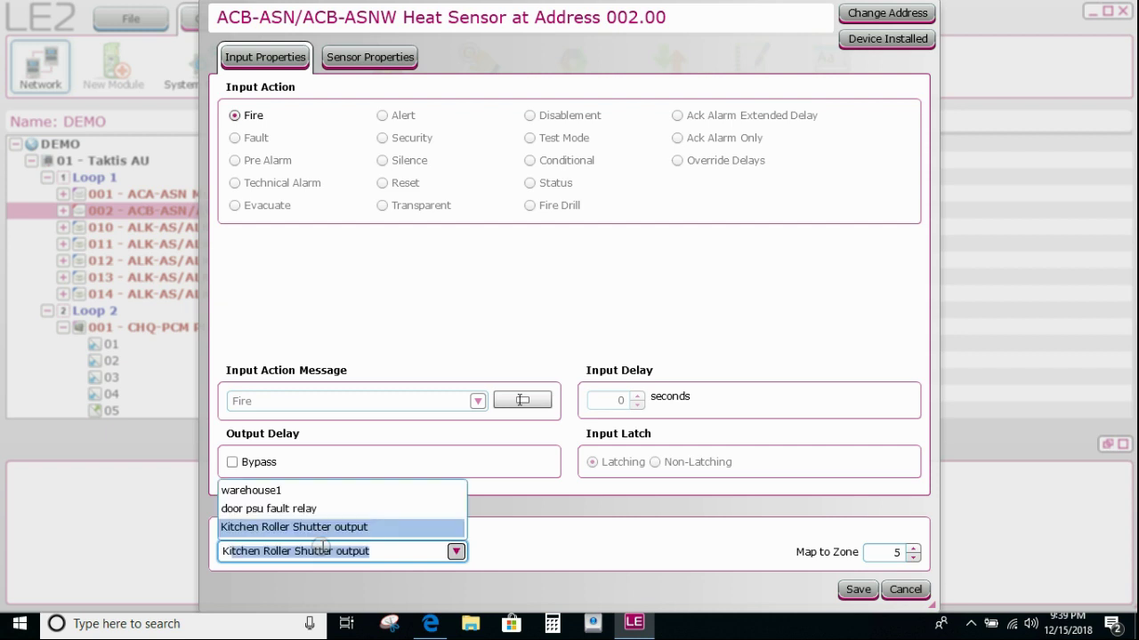
text(itcgen)
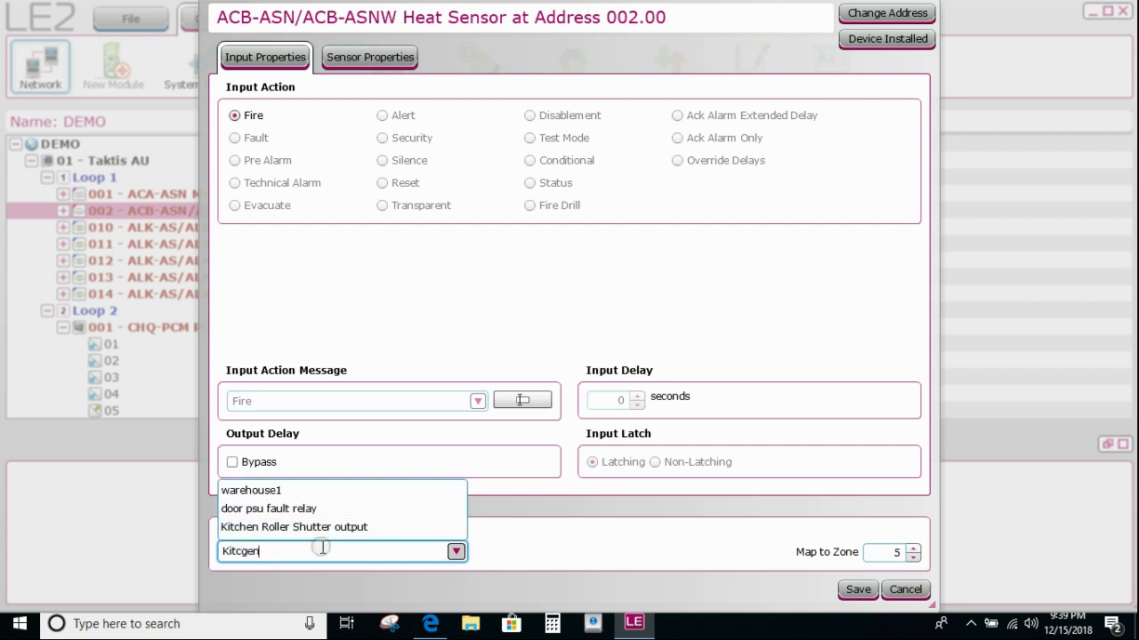
key(BackSpace)
key(BackSpace)
key(BackSpace)
key(BackSpace)
key(BackSpace)
text(che)
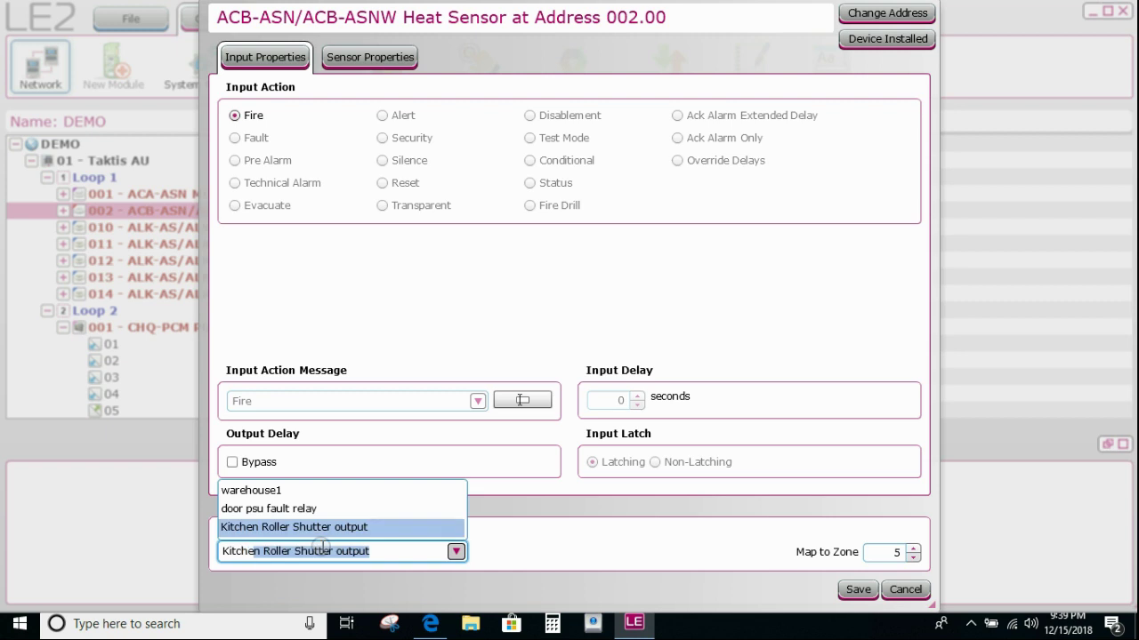
text(n t)
key(BackSpace)
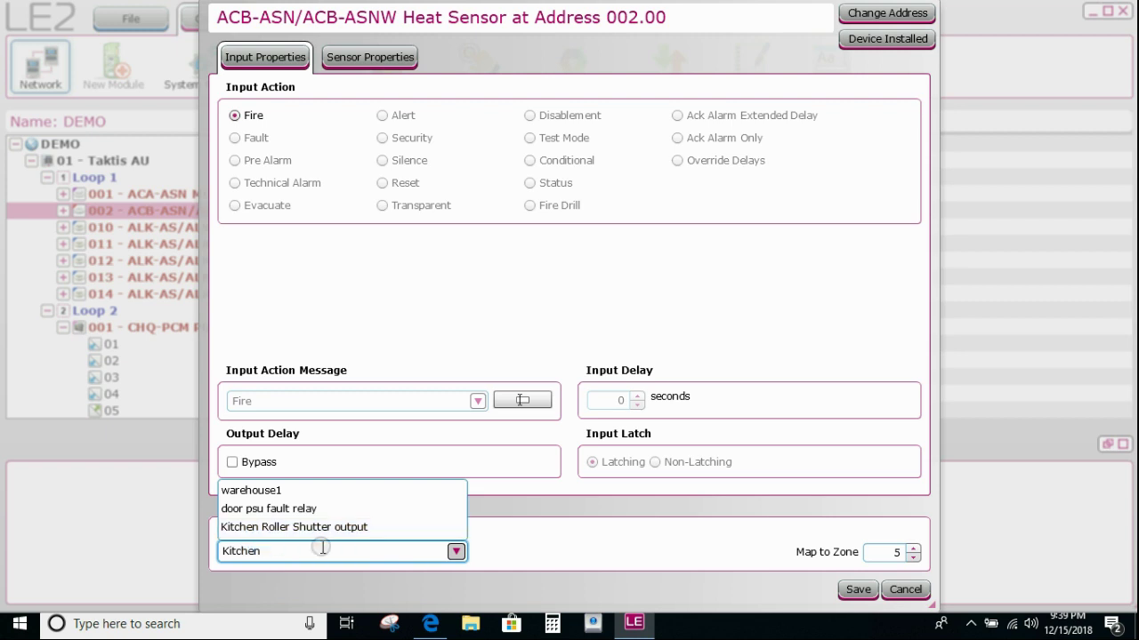
text(Roller)
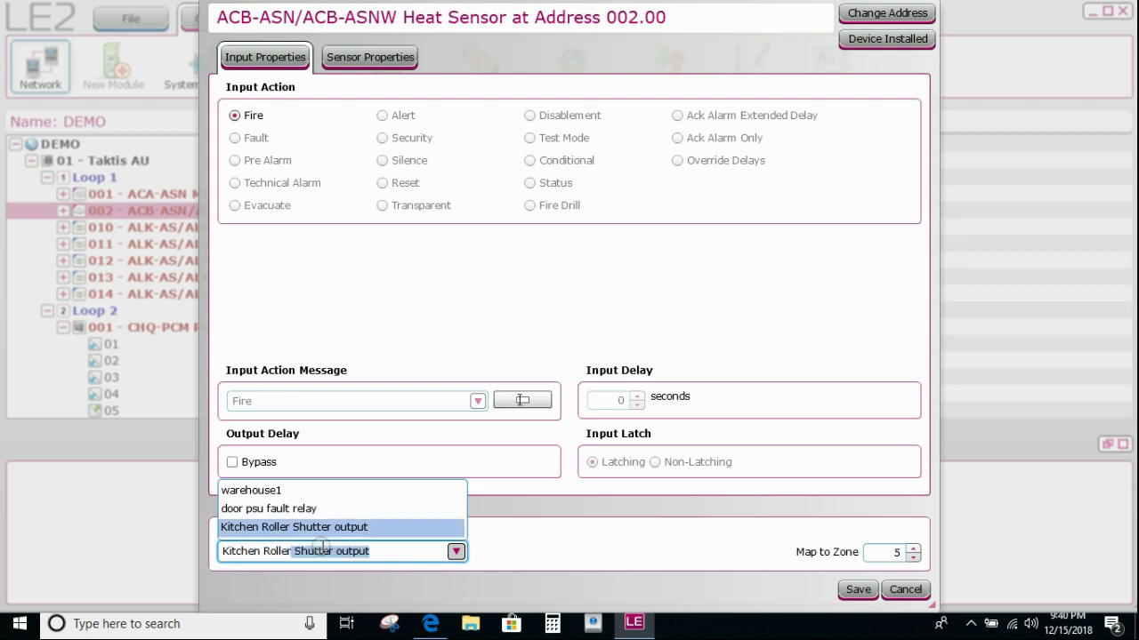
text( Shutter)
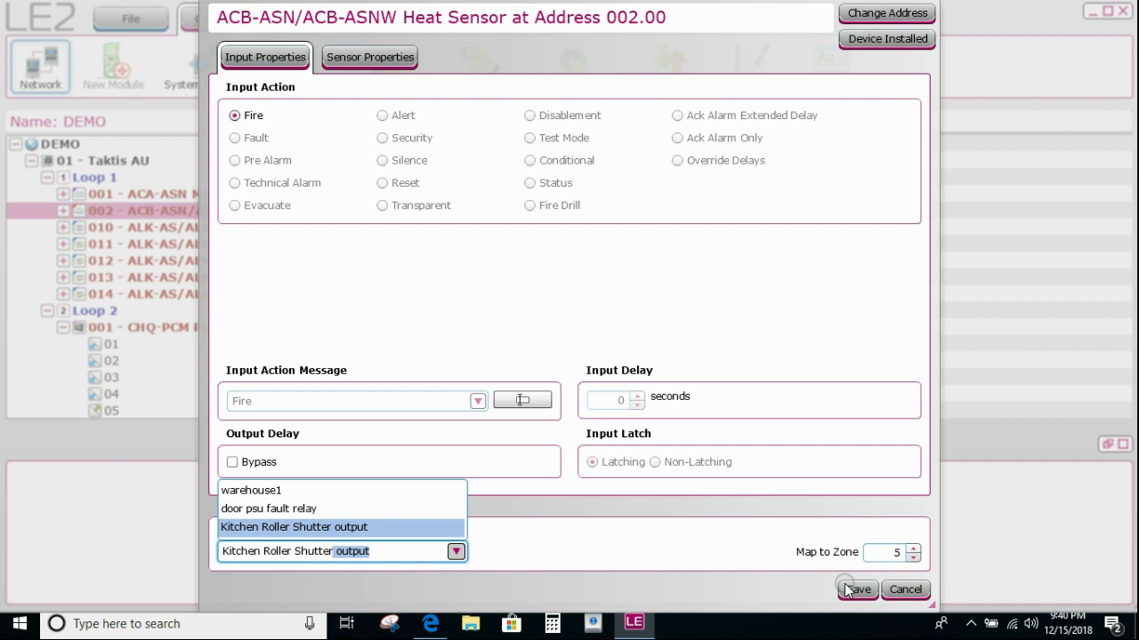
- Tick Output Delay Bypass for the heat sensor and save its settings
click(238, 462)
click(233, 462)
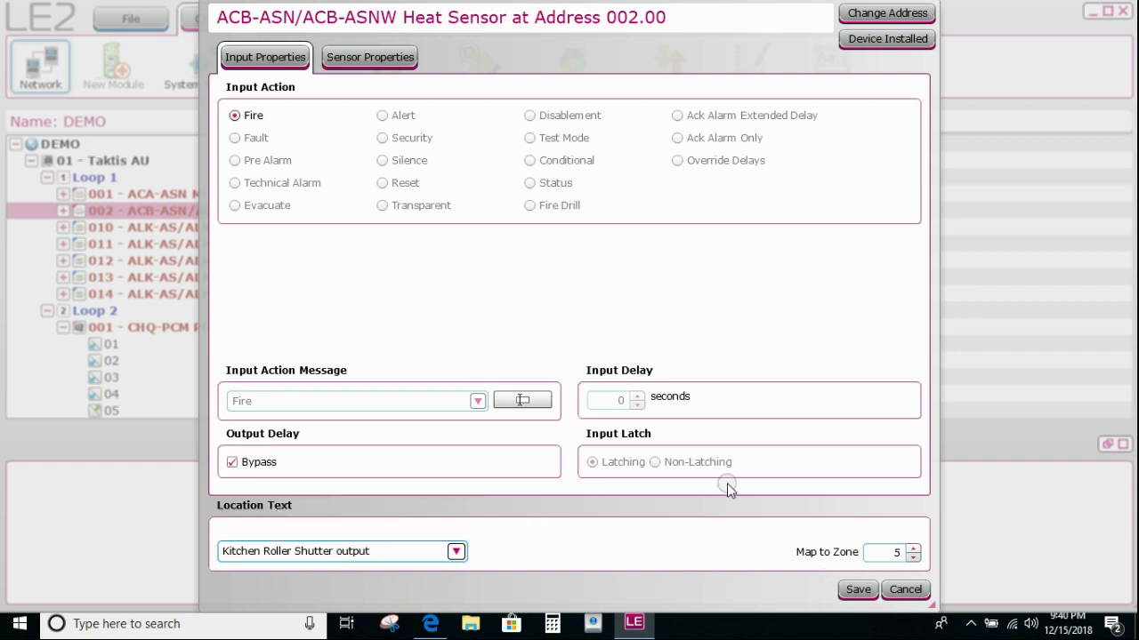
click(854, 590)
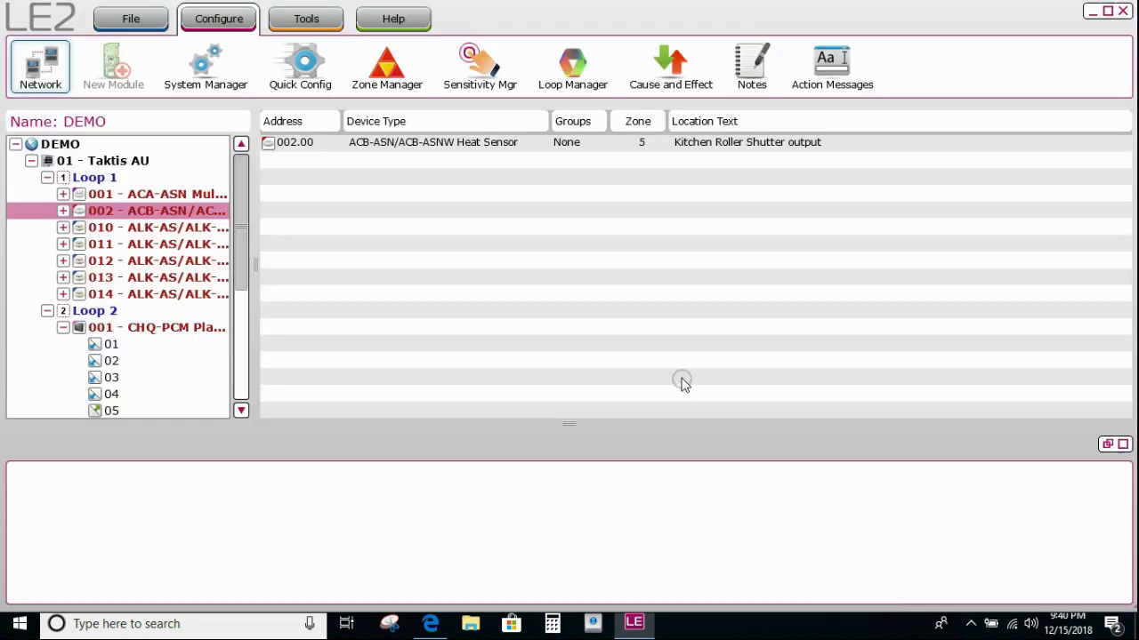
- Select heat sensor 002.00 and switch to the Cause and Effect editor
click(353, 151)
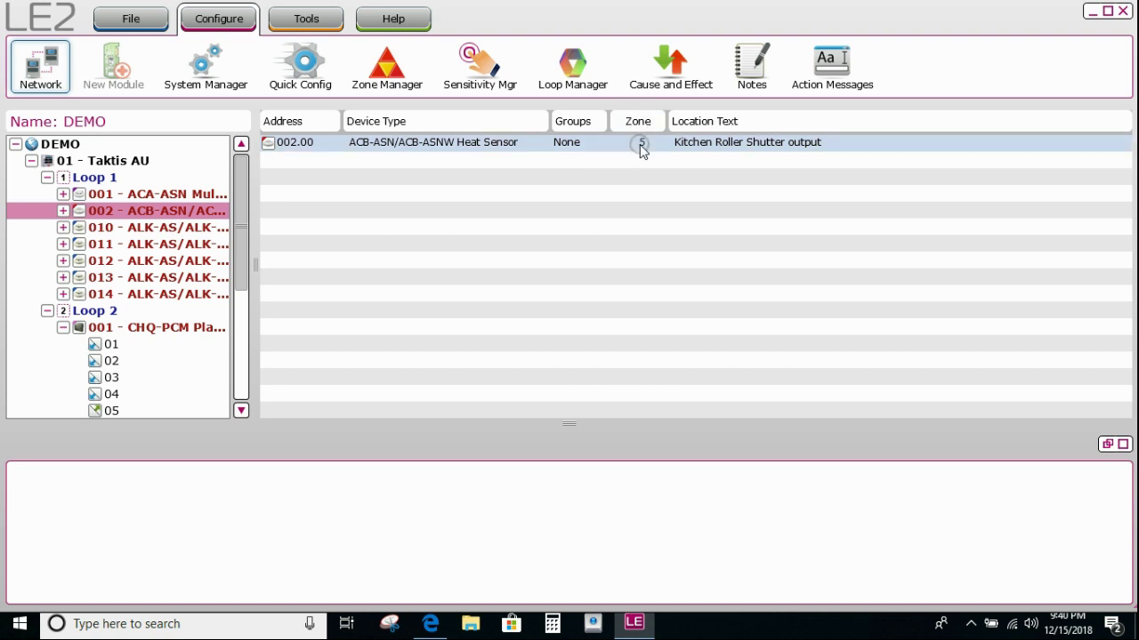
click(667, 80)
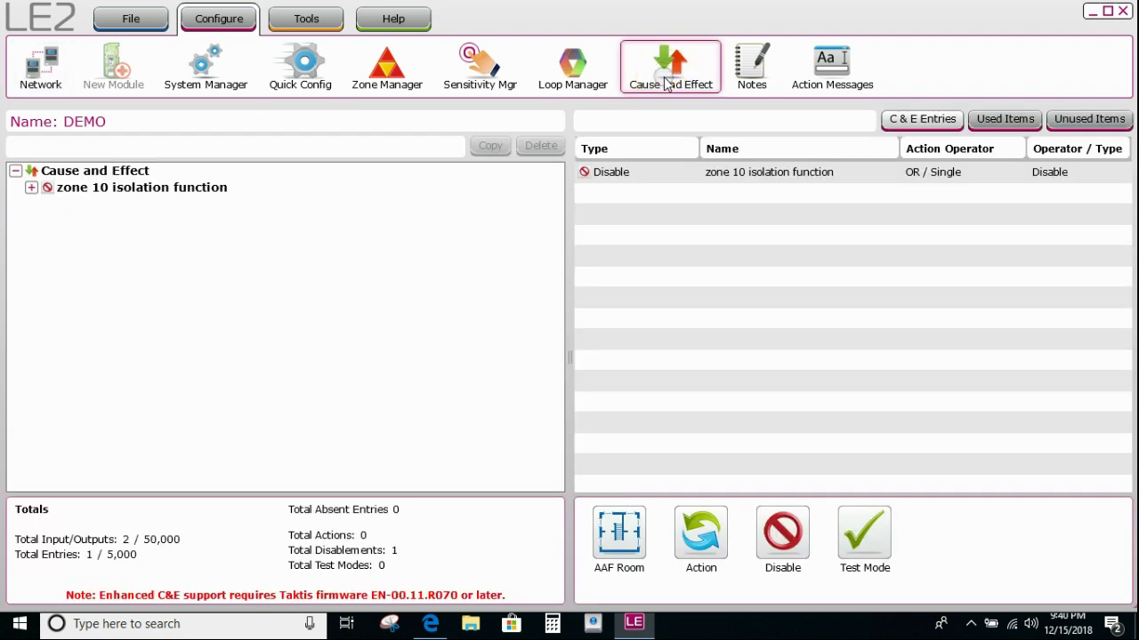
- Create a new action with fire Zone 005 as its cause and continue to effects
click(708, 524)
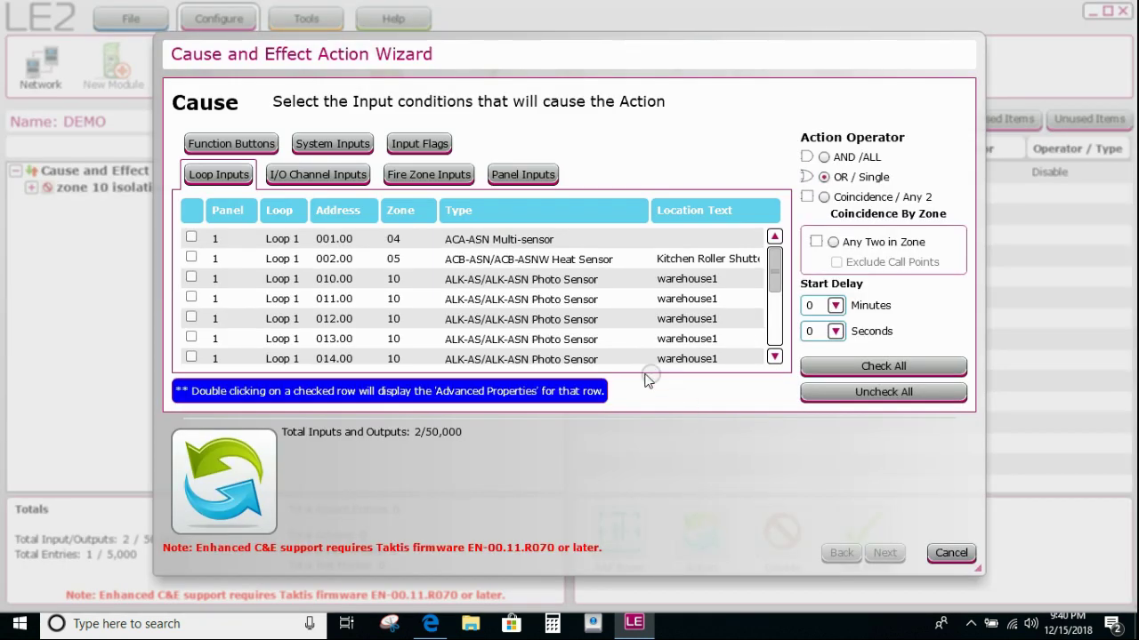
click(423, 176)
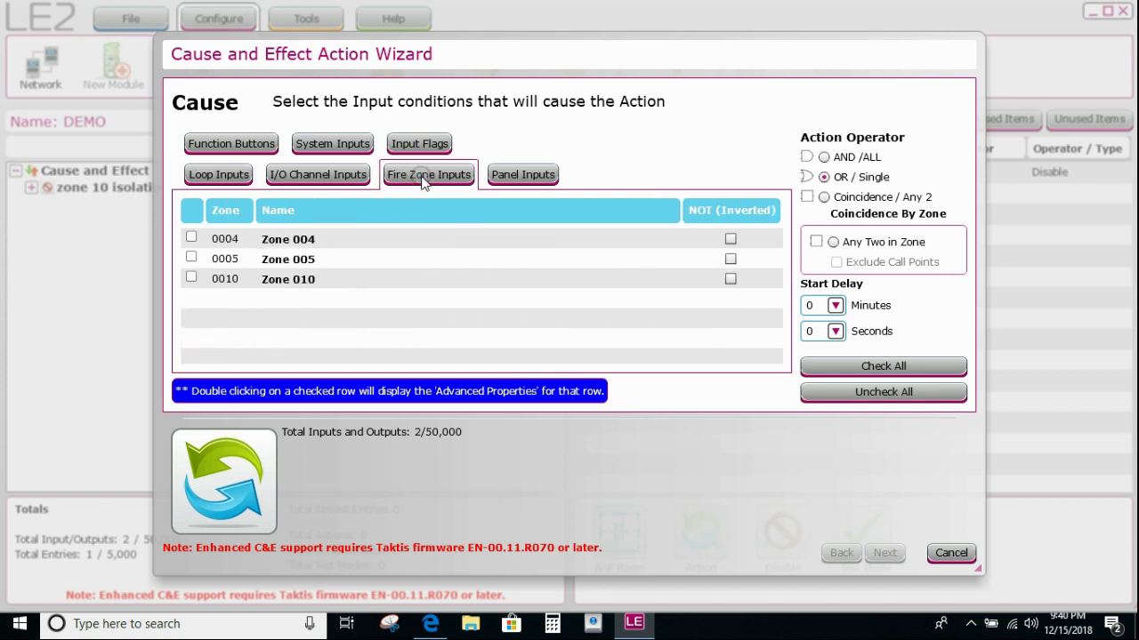
click(191, 257)
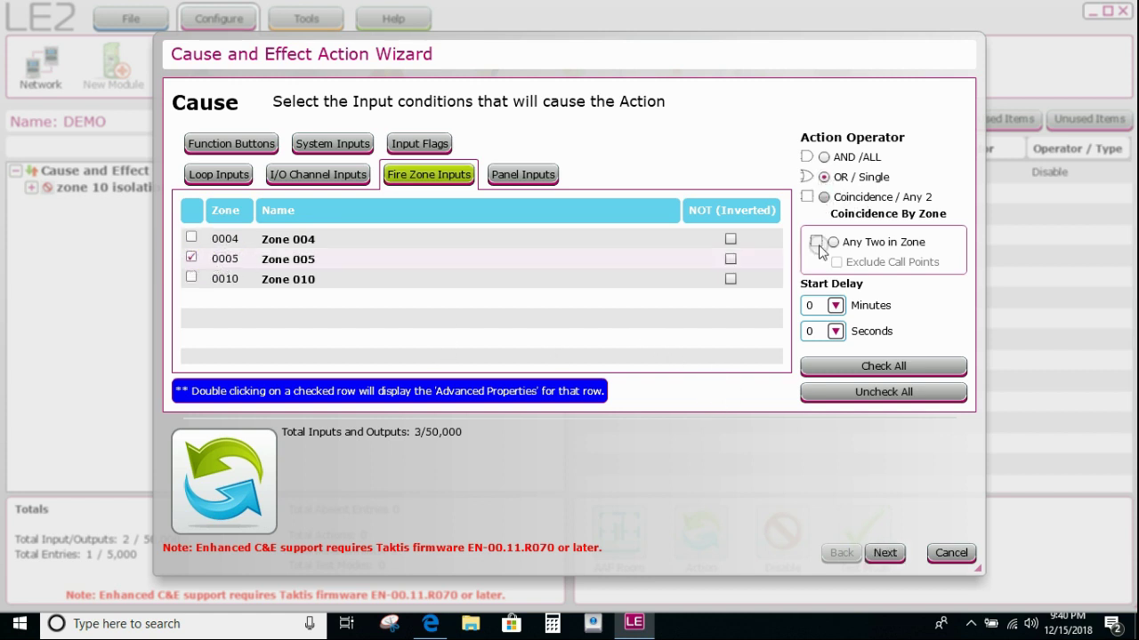
click(874, 555)
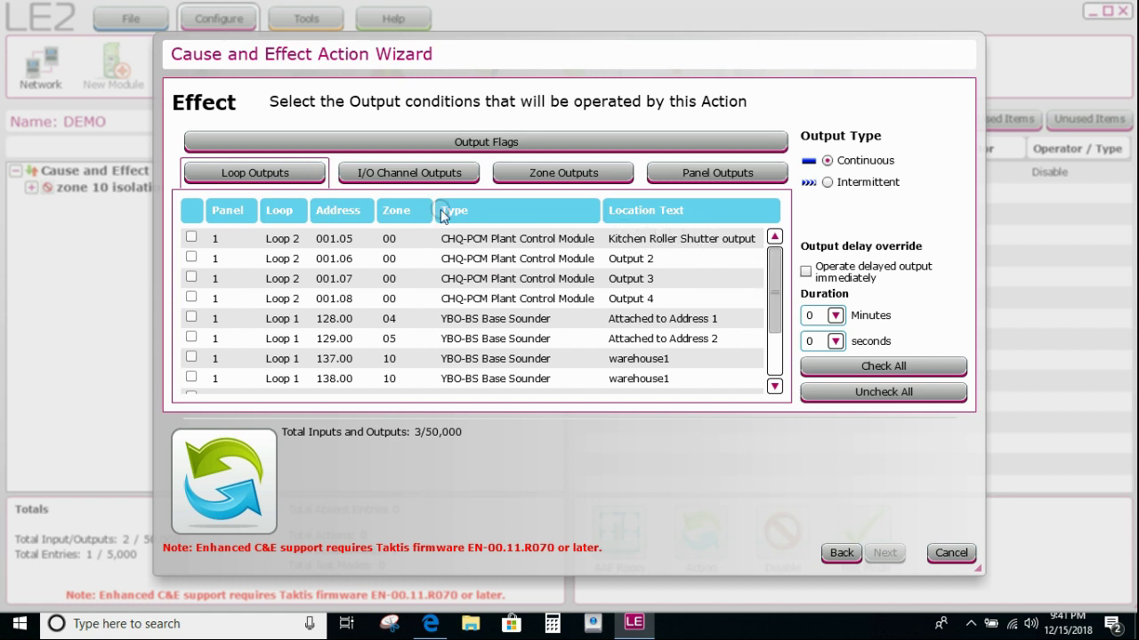
- Tick the Loop 2 001.05 Kitchen Roller Shutter output as the effect and continue
click(191, 237)
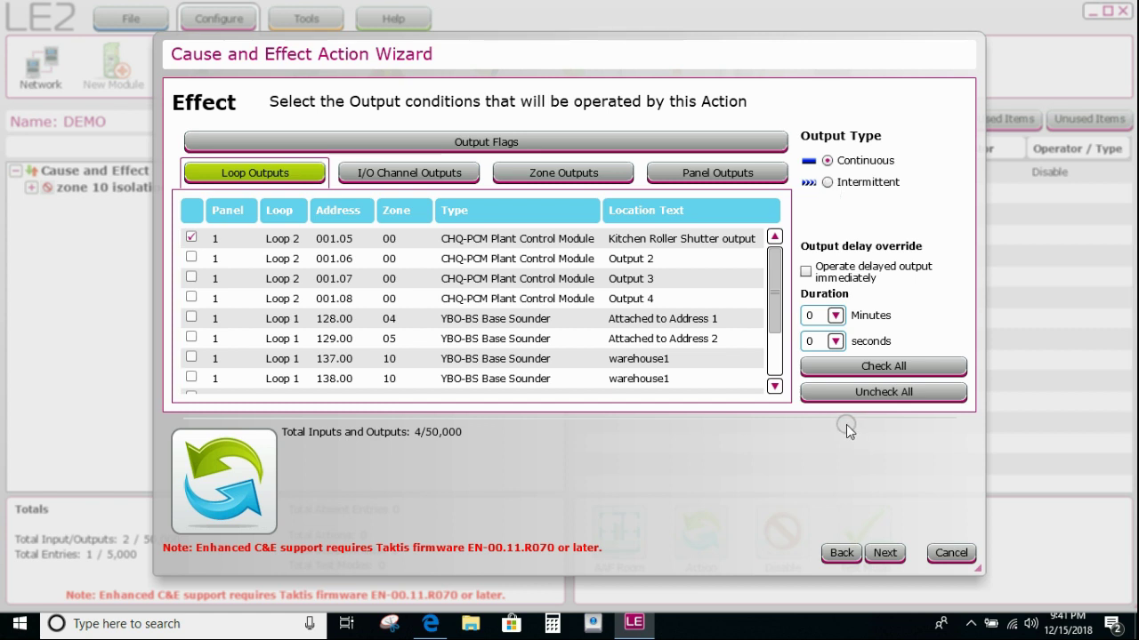
click(884, 553)
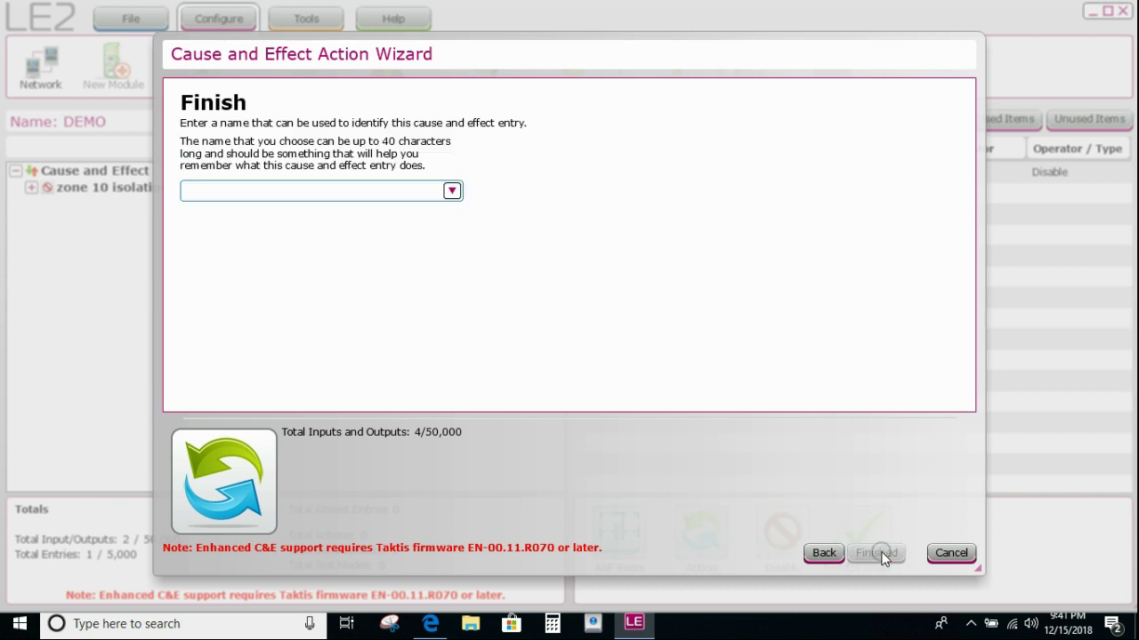
- Name the entry 'kitchen thermals operate roller shutter output' and finish the wizard
click(375, 185)
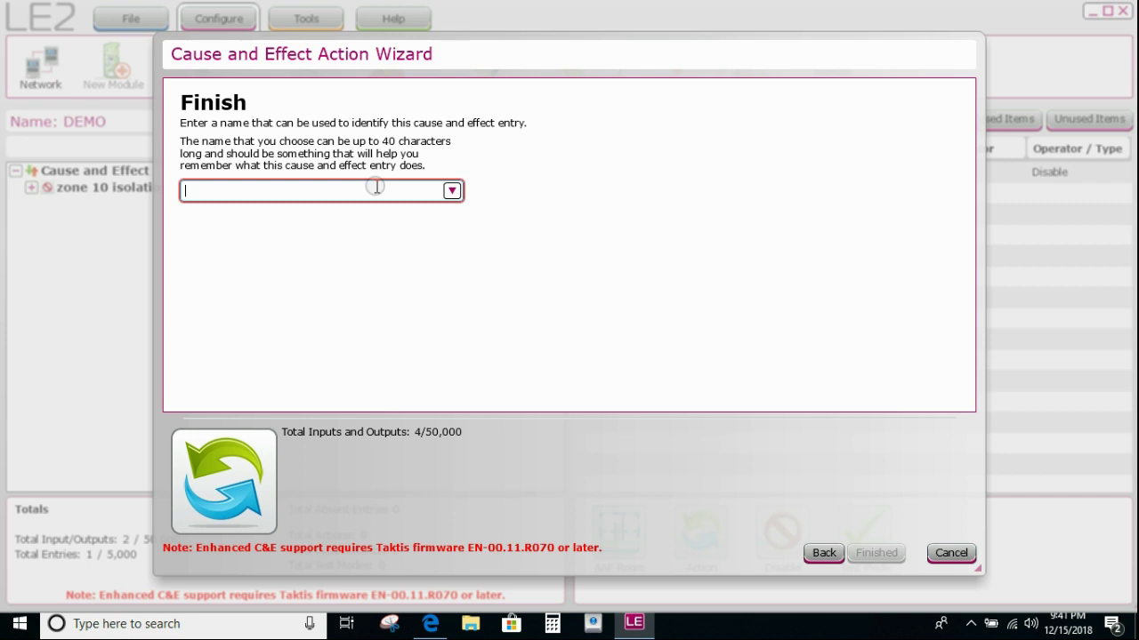
text(kitche)
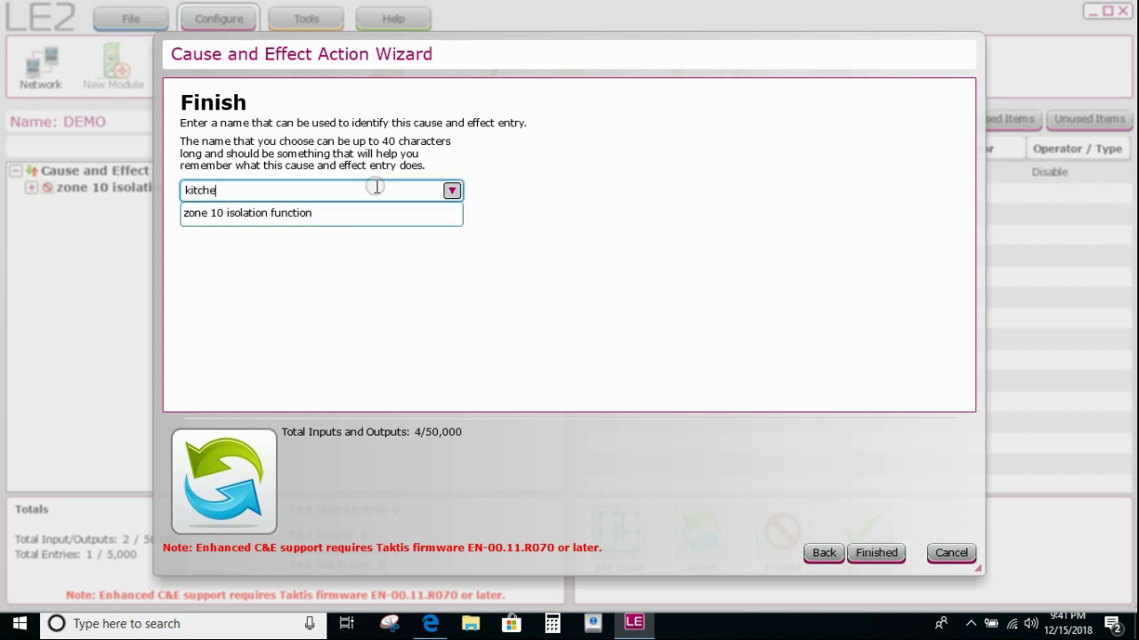
text(n th)
text(mals operat)
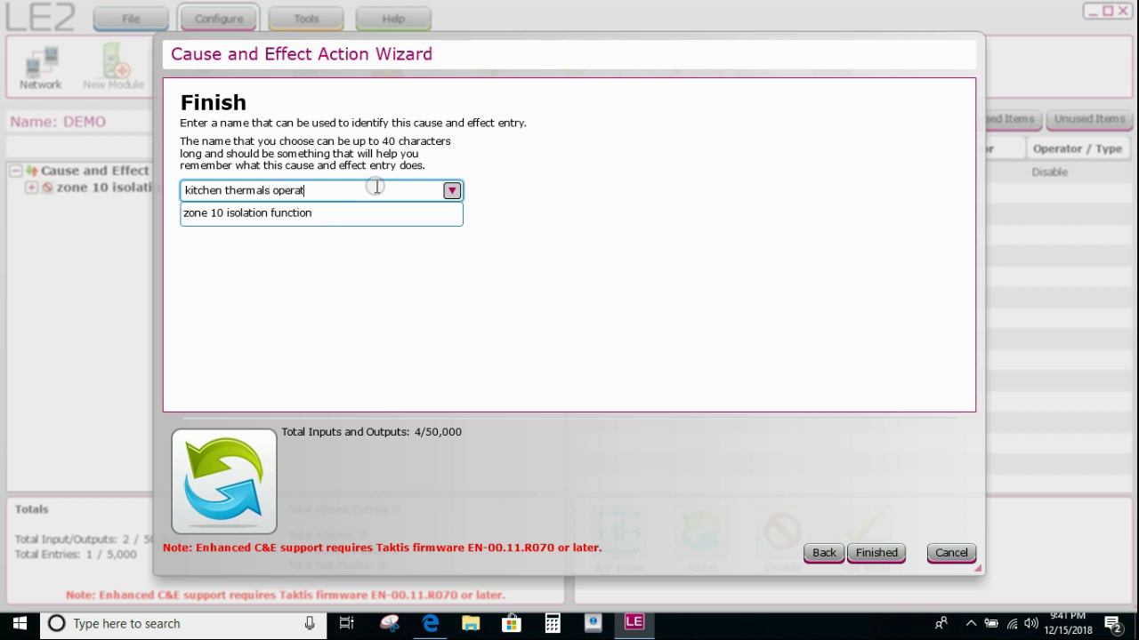
text(e roller shutter op)
key(BackSpace)
text(utput)
click(870, 551)
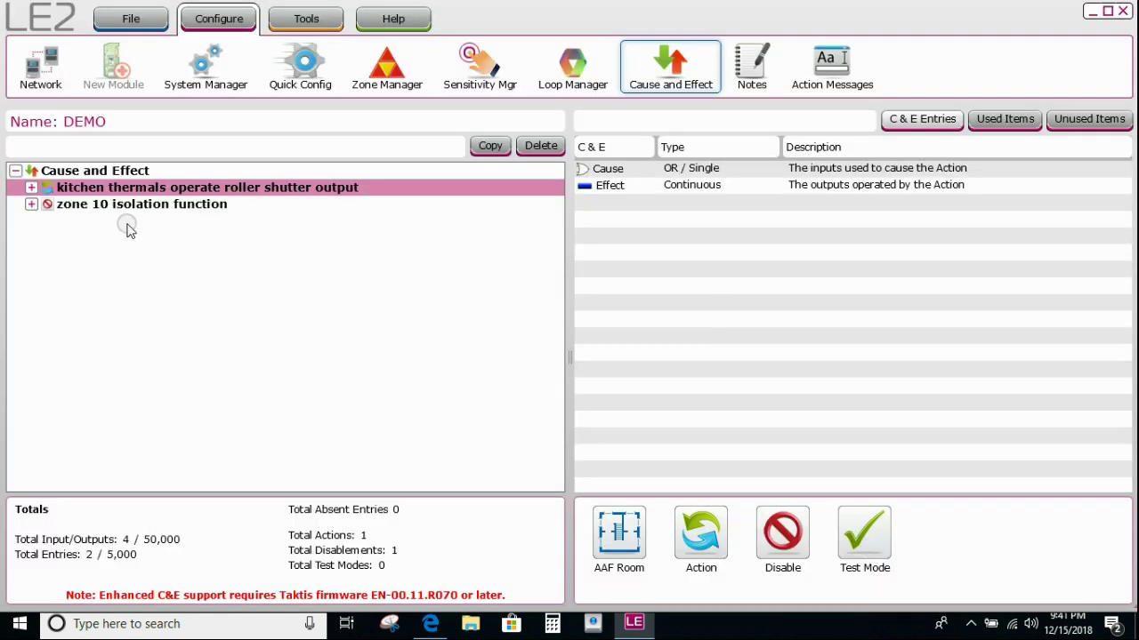
- Expand the kitchen thermals entry to show Zone 5 cause and CHQ-PCM output 001.5 effect
click(31, 188)
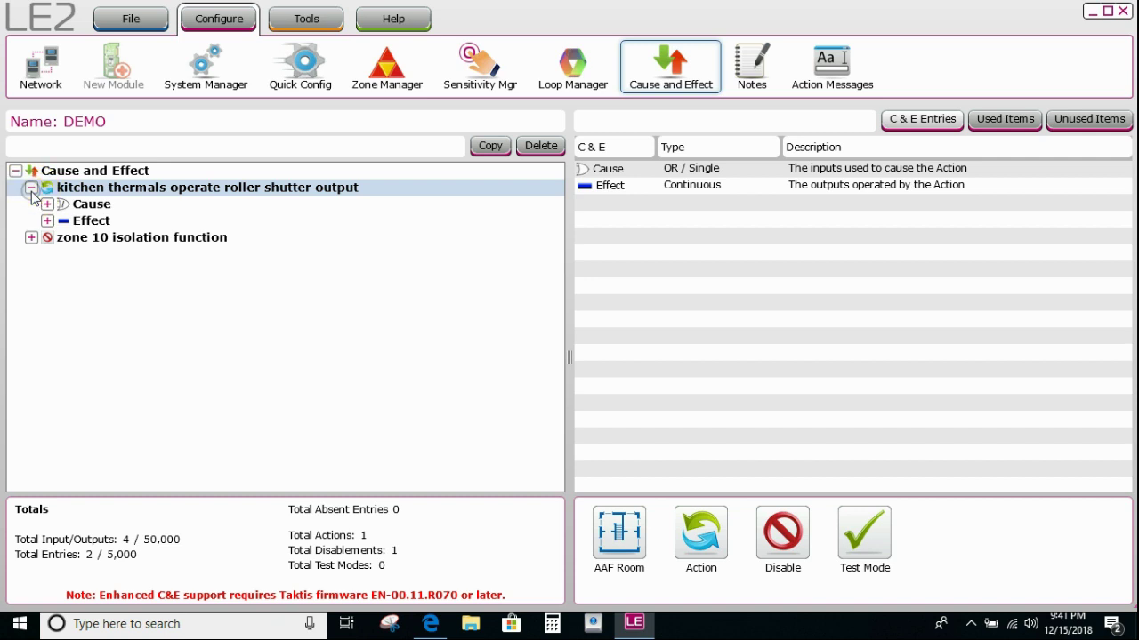
click(46, 204)
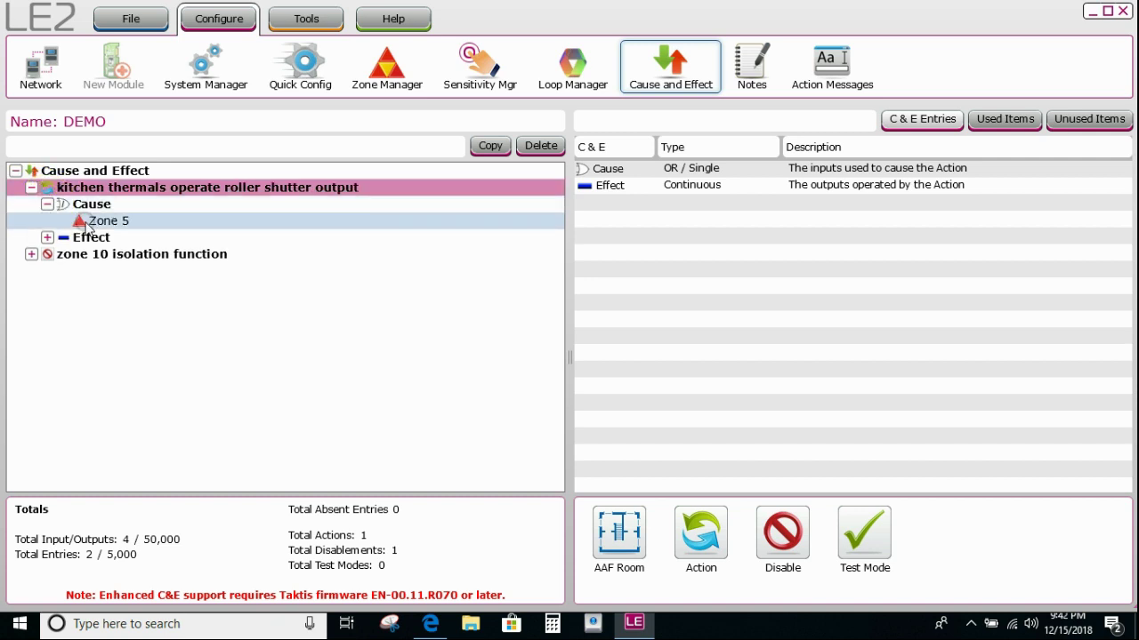
click(47, 237)
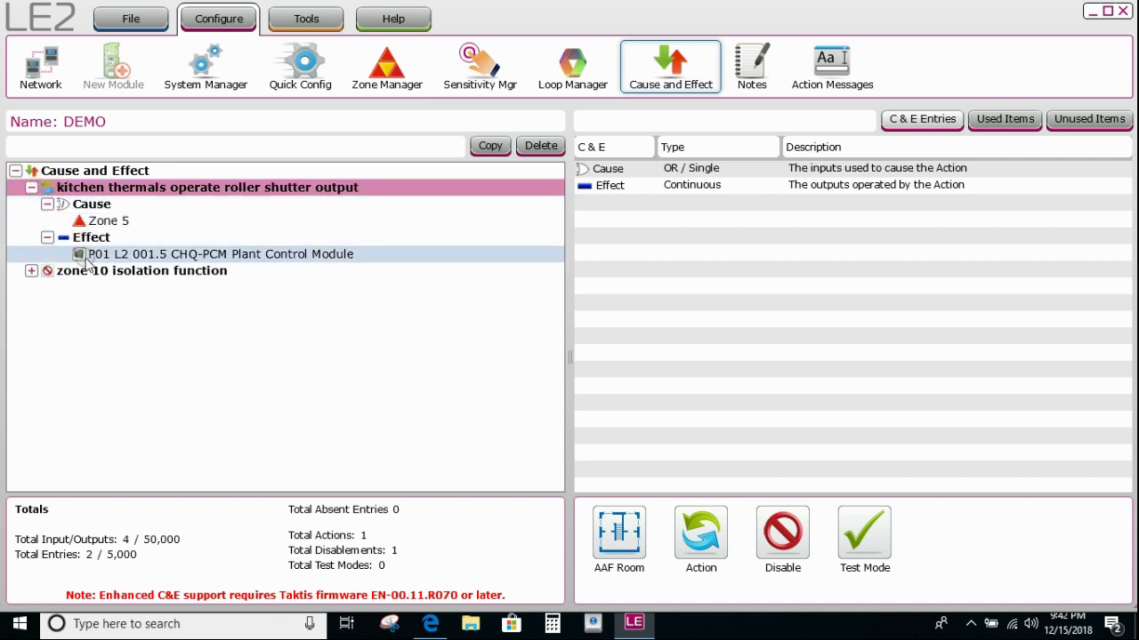